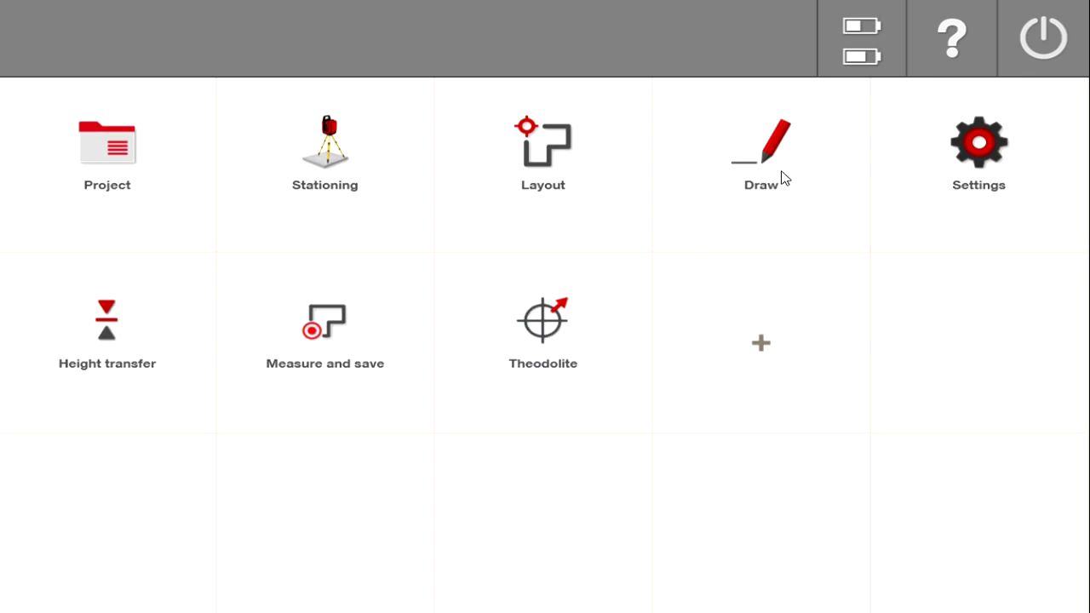
- Open the Draw workspace, collapse its Create Line panel, then go back to the Application grid
{"action": "left_click", "coordinate": [799, 160]}
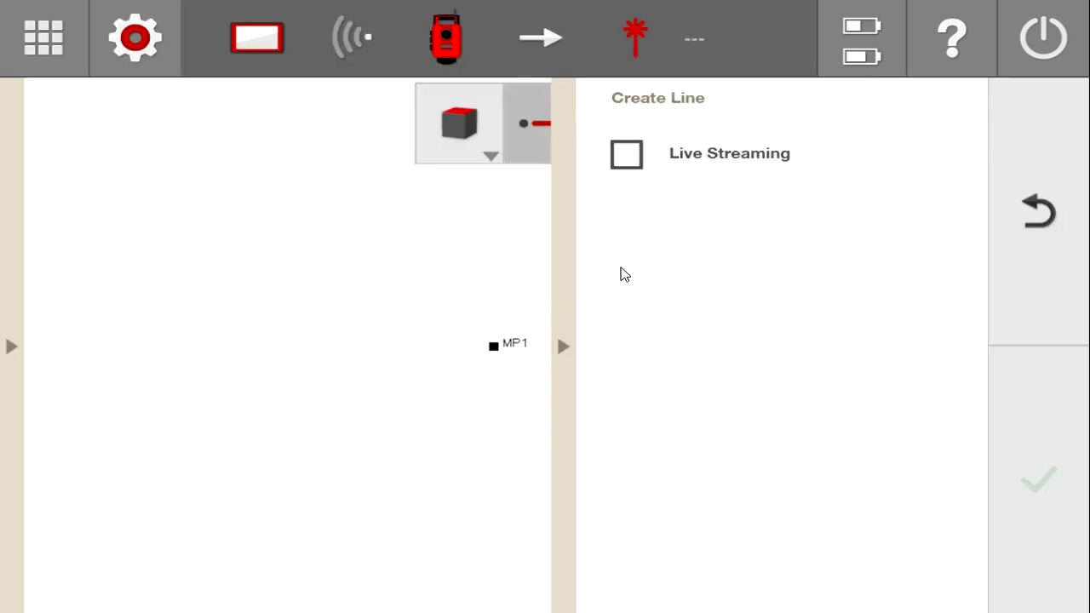
{"action": "left_click", "coordinate": [569, 344]}
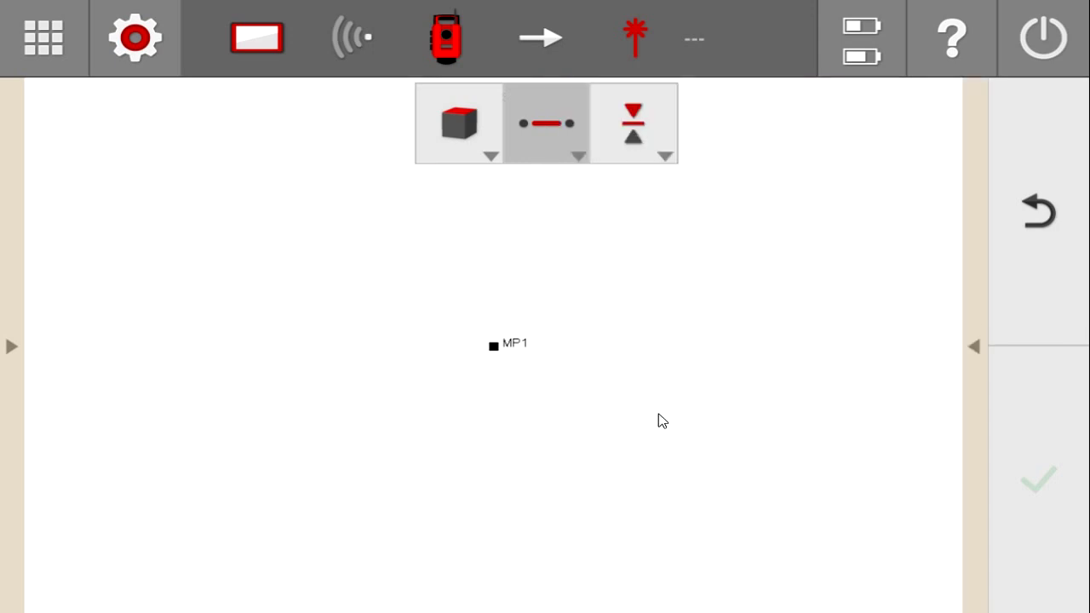
{"action": "key", "text": "Escape"}
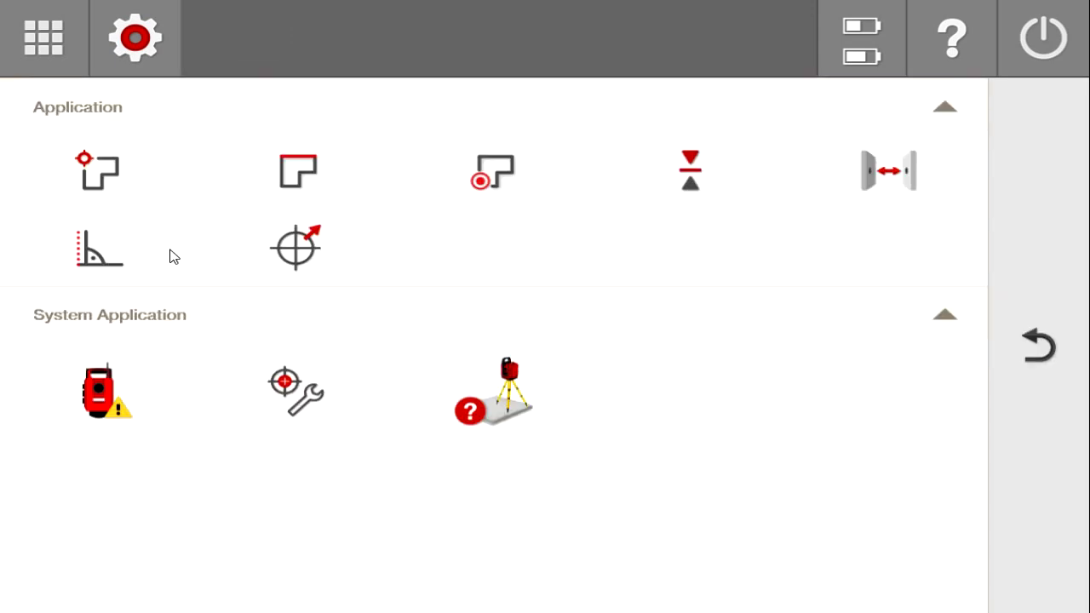
- Launch the Theodolite application to show the map with point MP1
{"action": "left_click", "coordinate": [295, 246]}
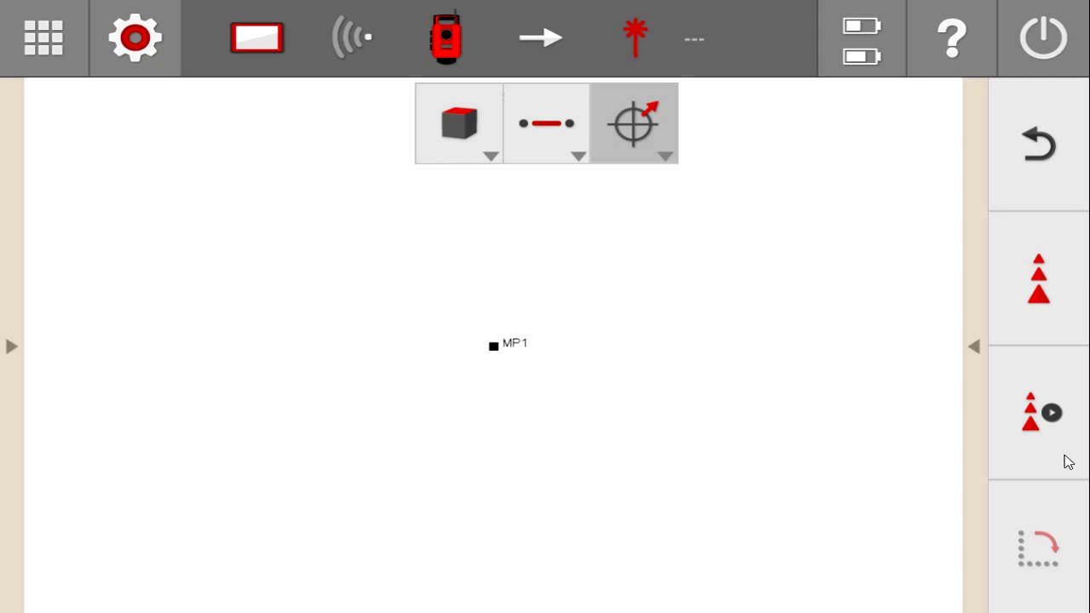
- Slide open the Theodolite info panel showing HA, VA, HD and SD readings
{"action": "left_click", "coordinate": [974, 351]}
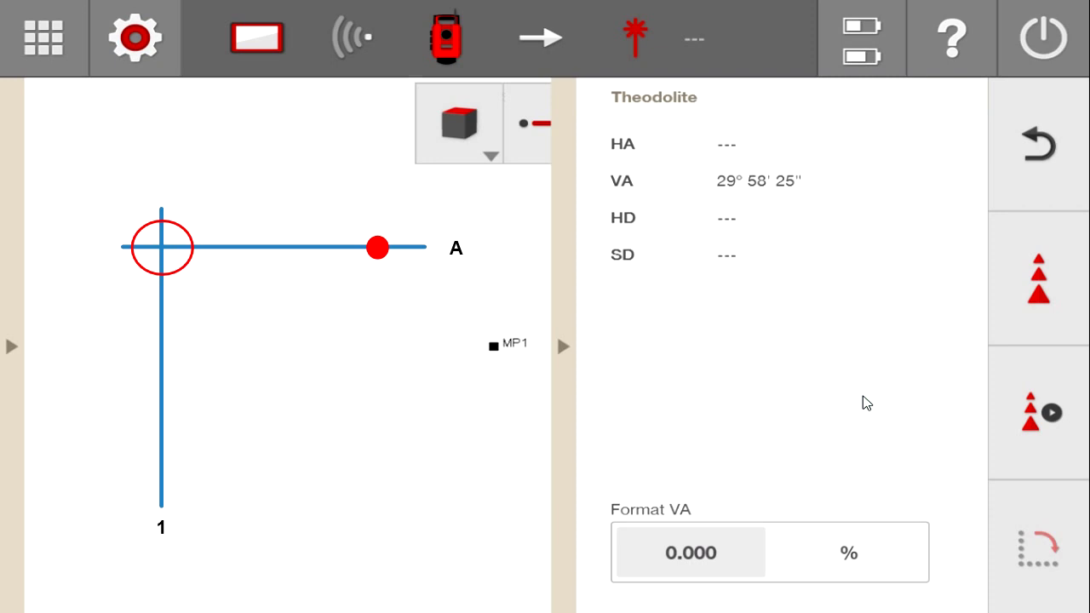
- Measure to the target, giving HA 51° 37' 39" and HD 5' 9 1/2"
{"action": "left_click", "coordinate": [1047, 283]}
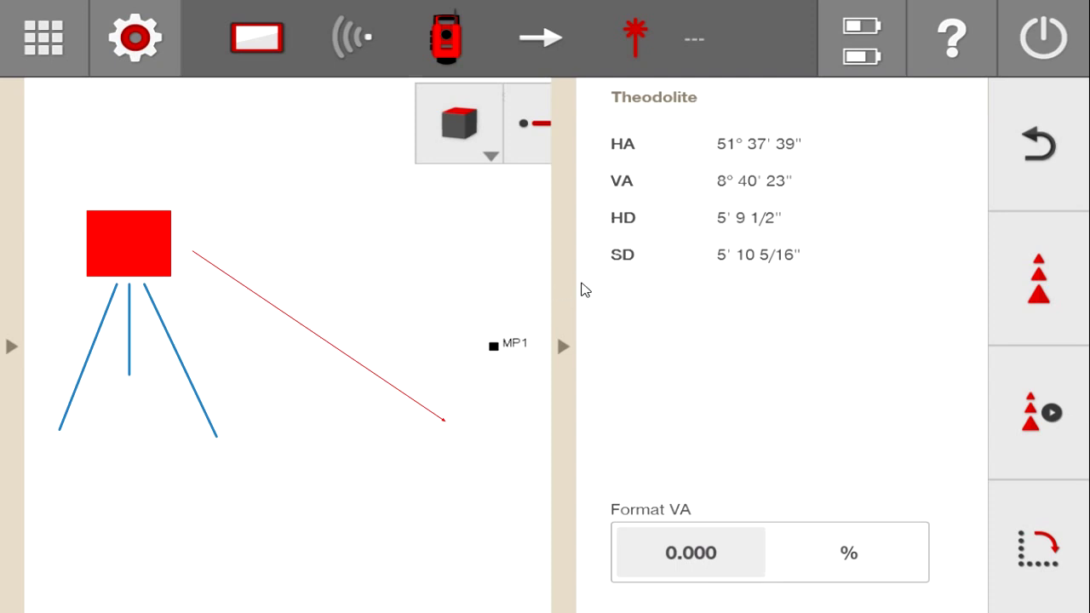
{"action": "left_click", "coordinate": [711, 231]}
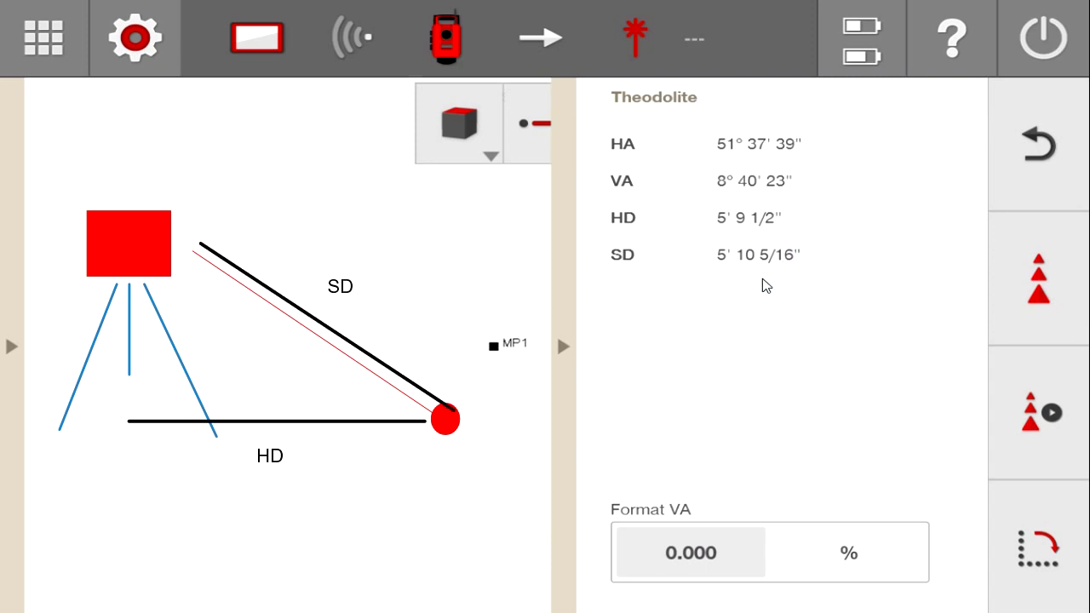
{"action": "left_click", "coordinate": [804, 260]}
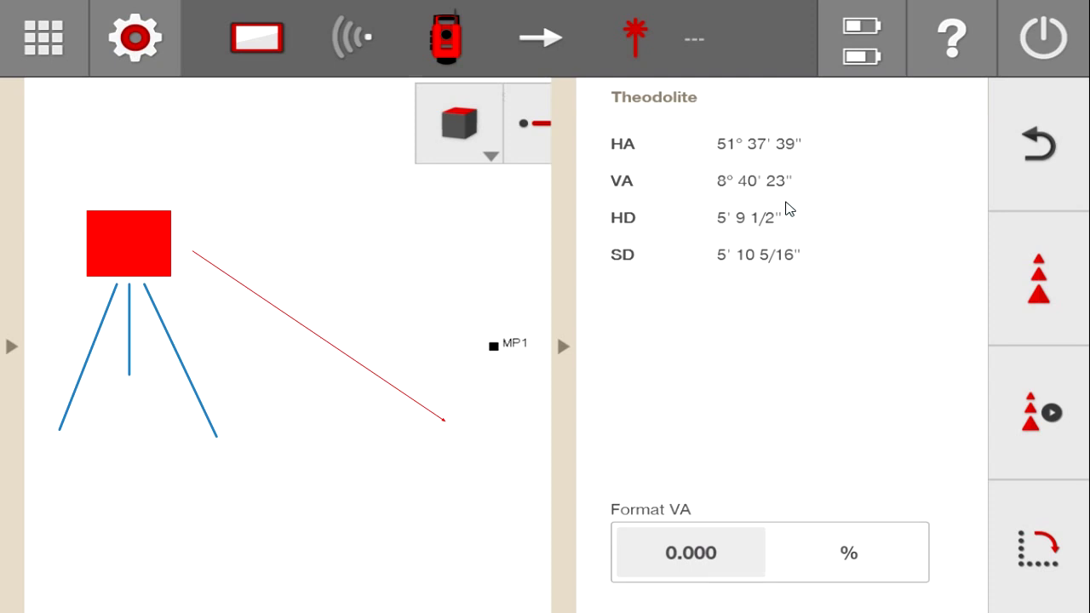
{"action": "left_click", "coordinate": [146, 53]}
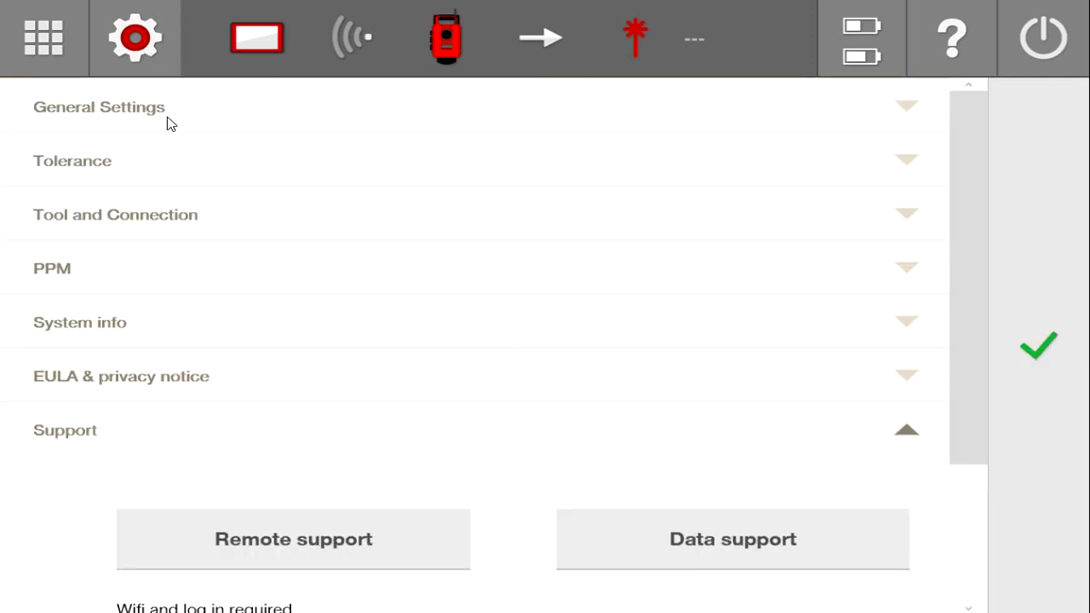
{"action": "left_click", "coordinate": [173, 124]}
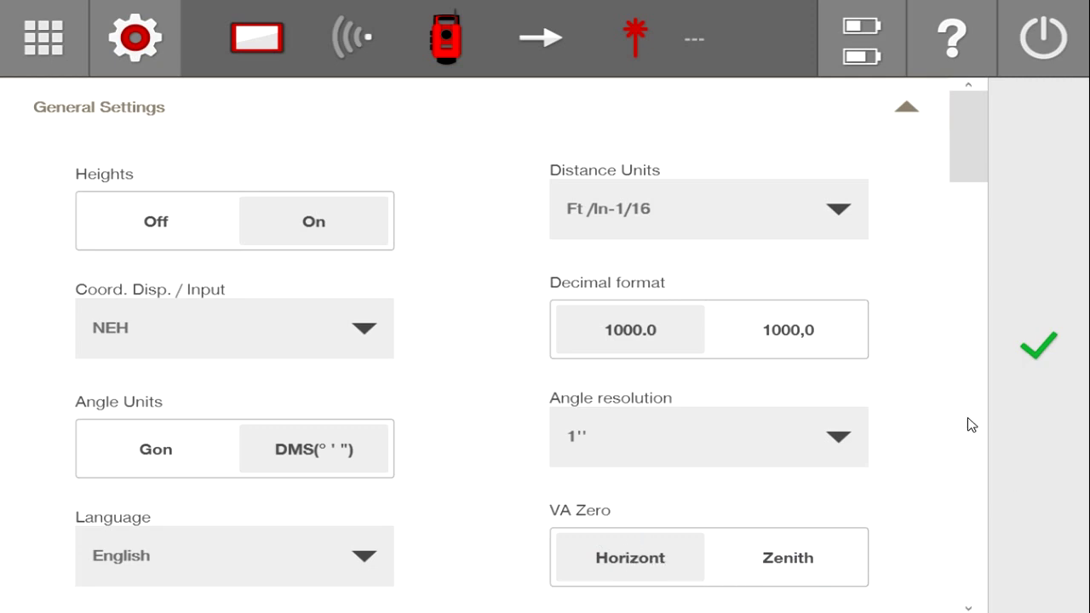
{"action": "left_click", "coordinate": [1059, 362]}
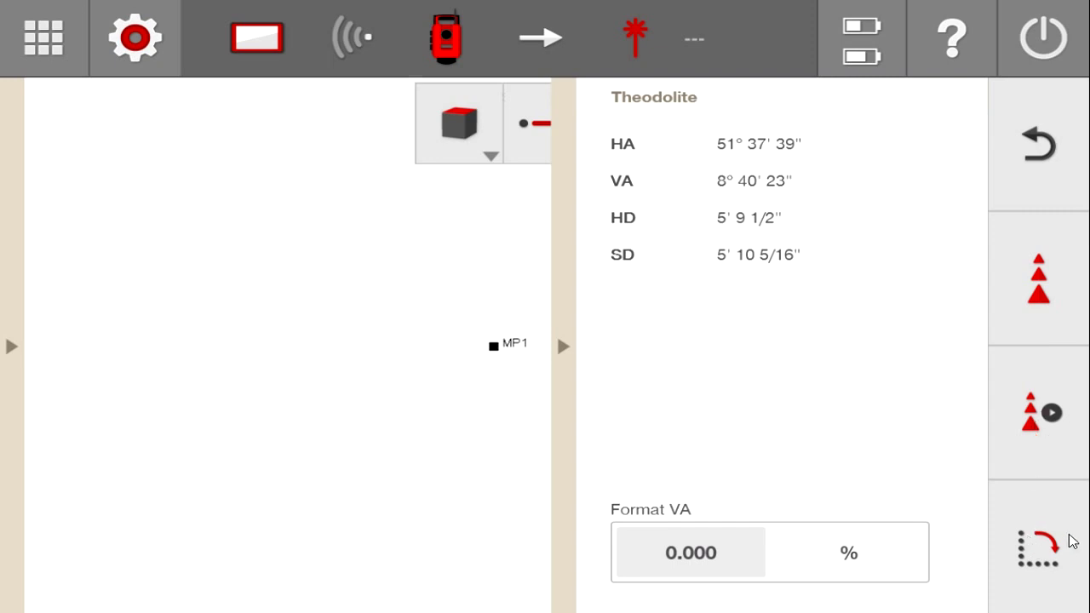
- Open the Set HA screen, currently holding 51° 37' 39"
{"action": "left_click", "coordinate": [1044, 546]}
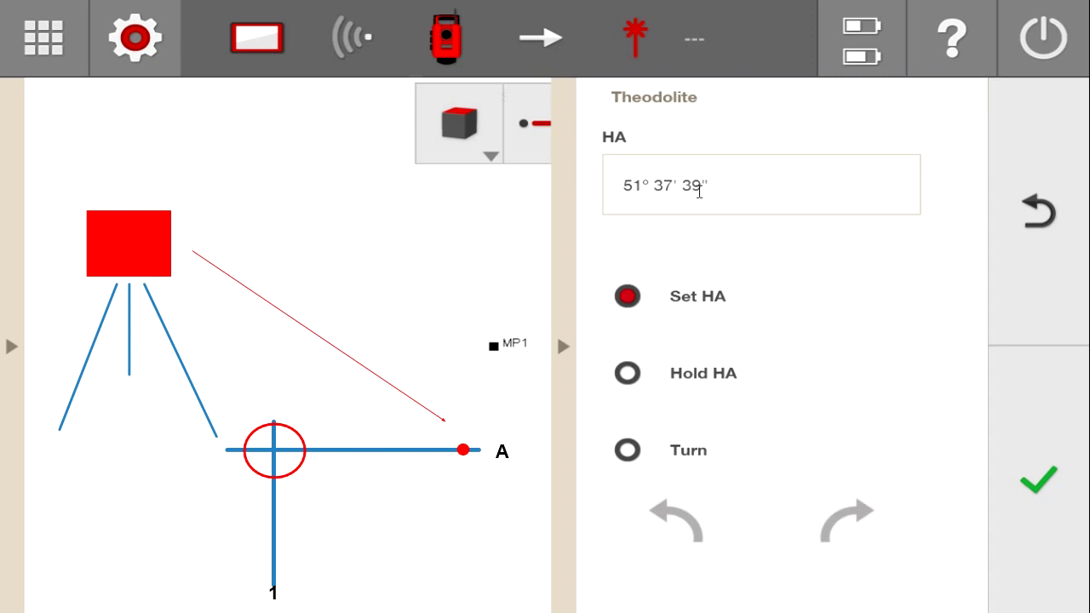
- Enter 0° 0' 0" as the horizontal angle in place of 51° 37' 39" and submit it
{"action": "left_click", "coordinate": [622, 188]}
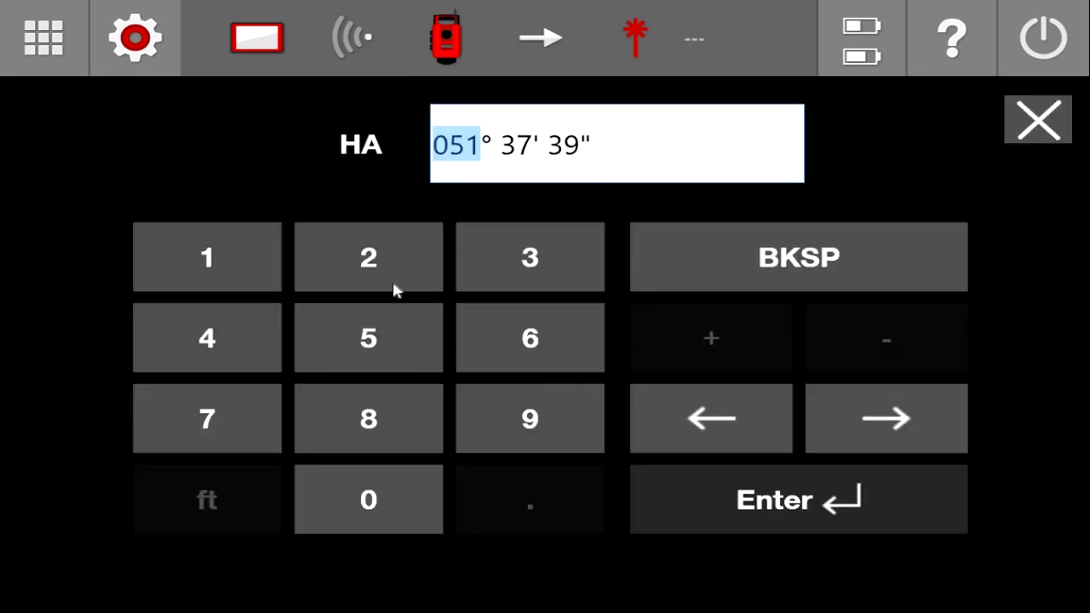
{"action": "left_click", "coordinate": [357, 496]}
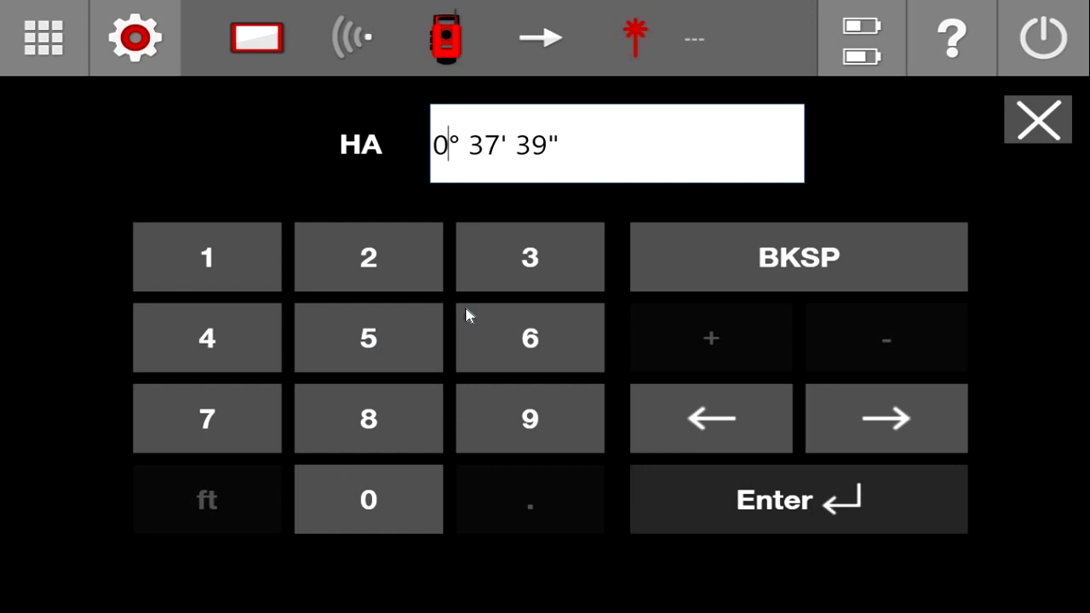
{"action": "left_click", "coordinate": [483, 152]}
{"action": "left_click", "coordinate": [389, 498]}
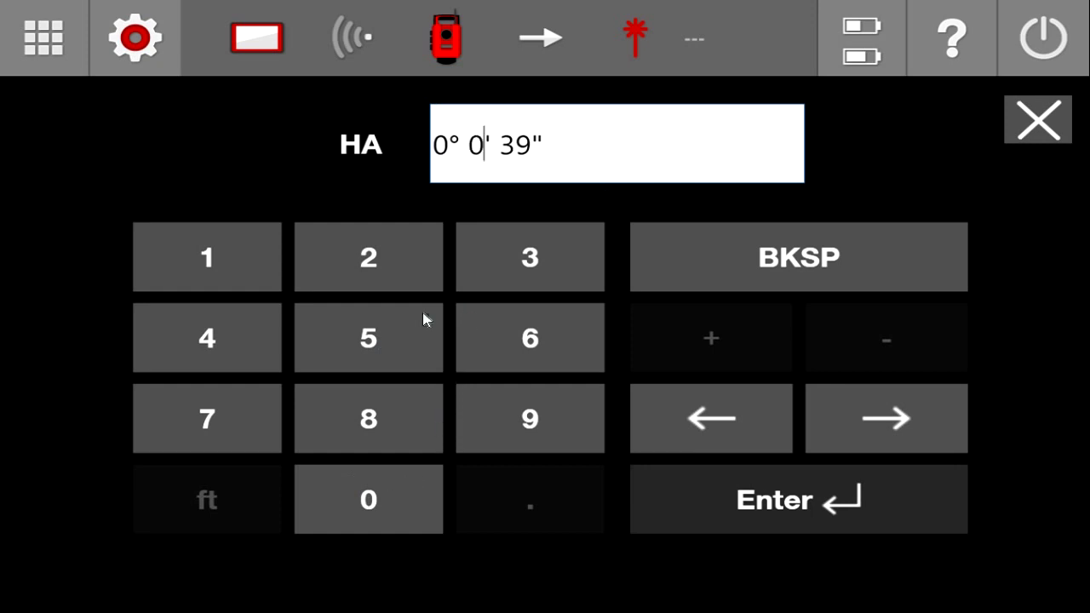
{"action": "left_click", "coordinate": [515, 150]}
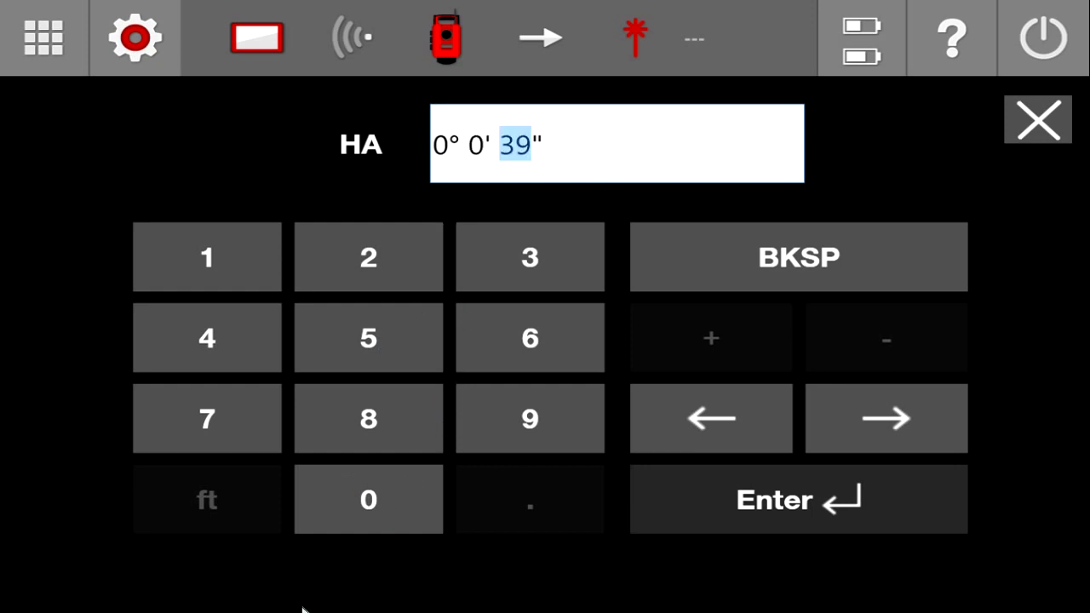
{"action": "left_click", "coordinate": [366, 516]}
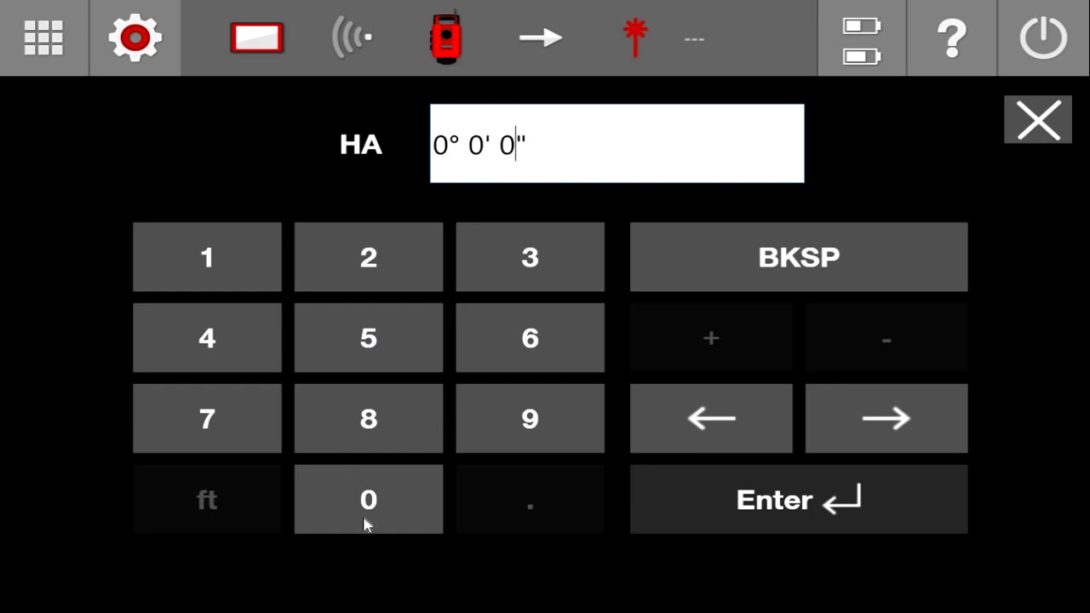
{"action": "left_click", "coordinate": [789, 516]}
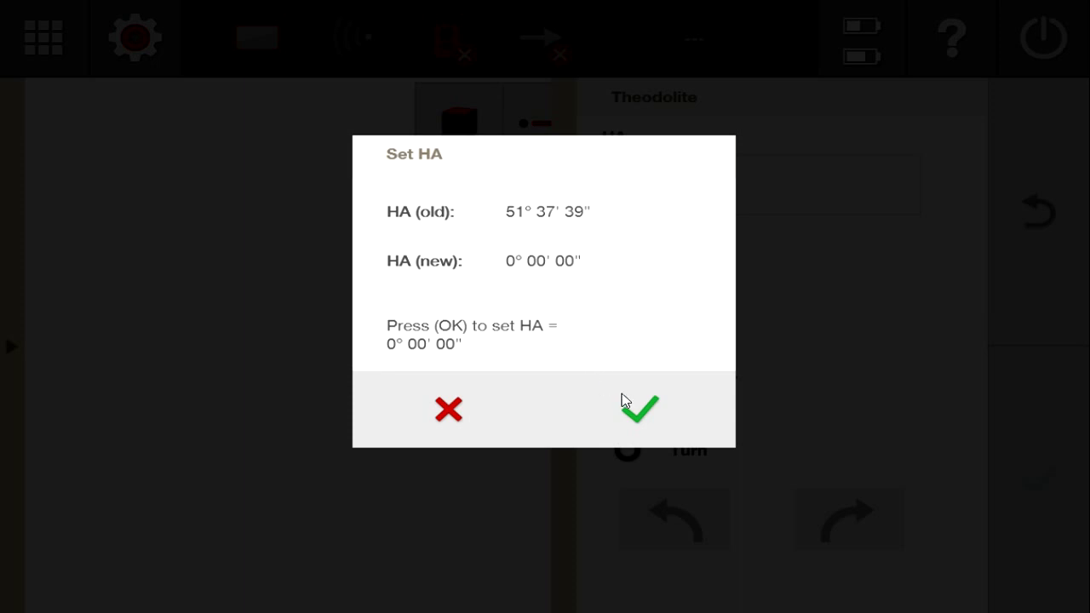
- Confirm HA as 0° 00' 00" and reopen the HA setup options
{"action": "left_click", "coordinate": [645, 415]}
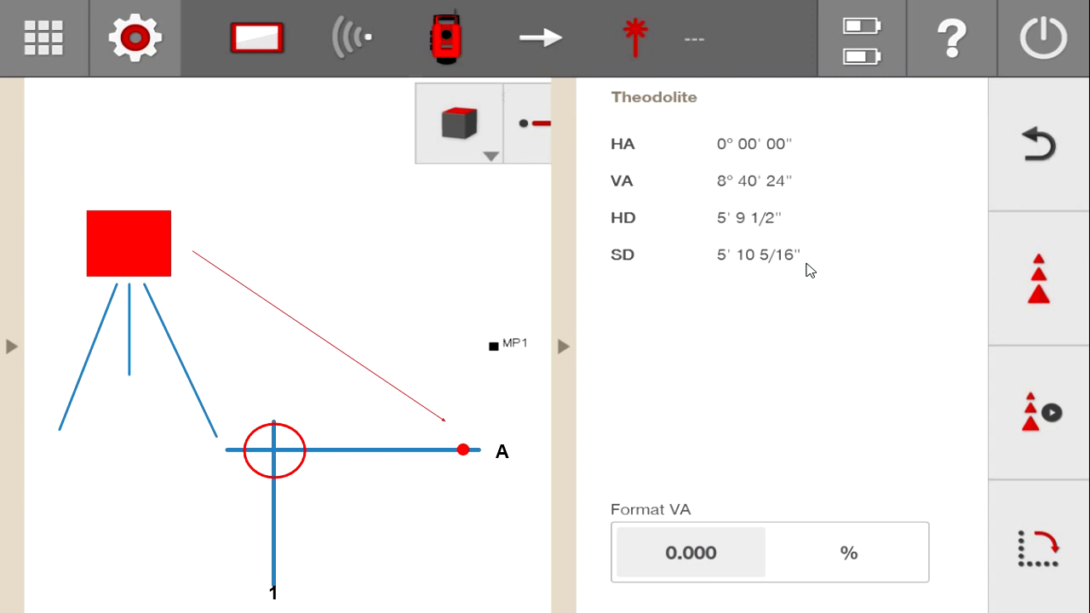
{"action": "left_click", "coordinate": [1035, 548]}
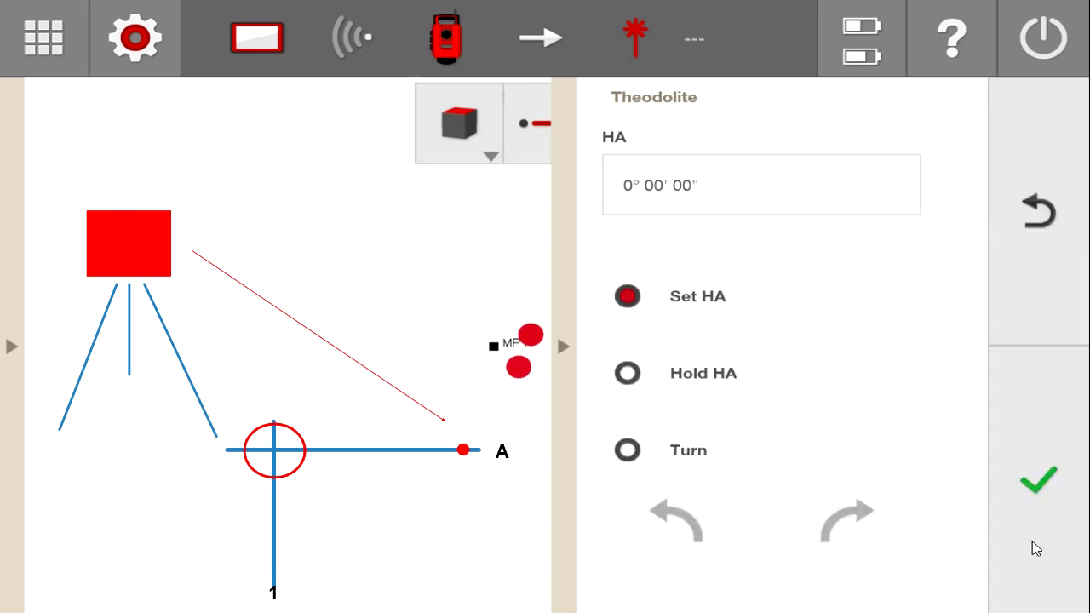
- Switch HA to Turn and rotate the instrument right in 45° increments
{"action": "left_click", "coordinate": [627, 450]}
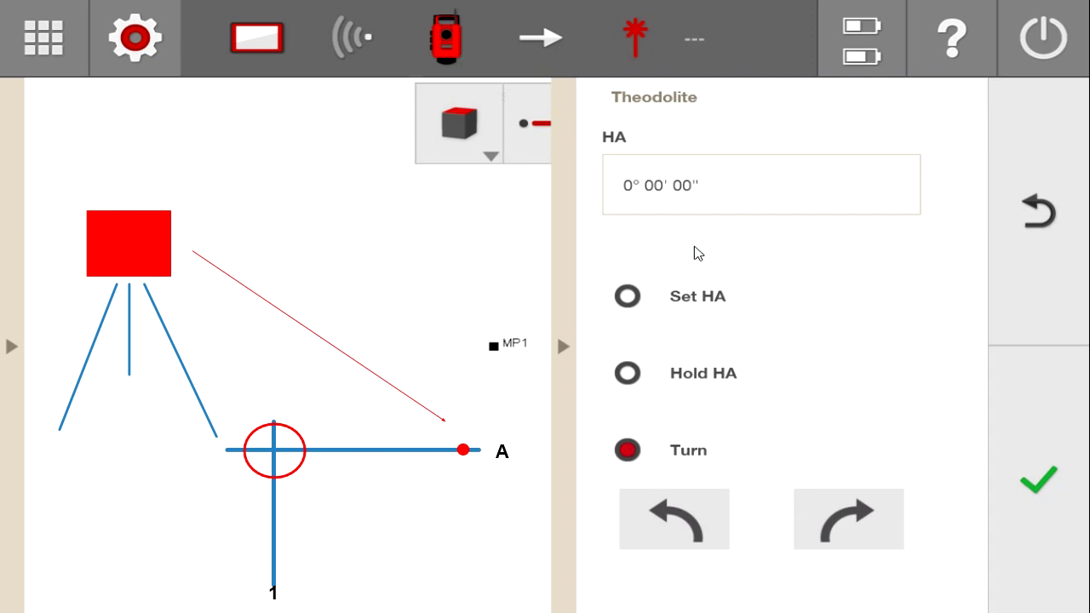
{"action": "left_click", "coordinate": [855, 522]}
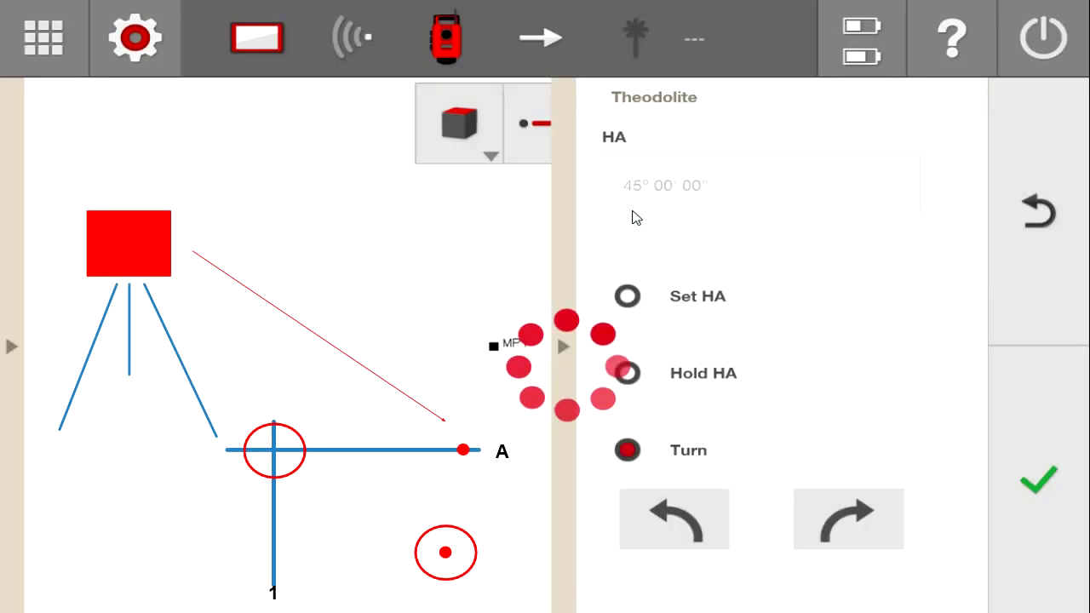
{"action": "left_click", "coordinate": [857, 514]}
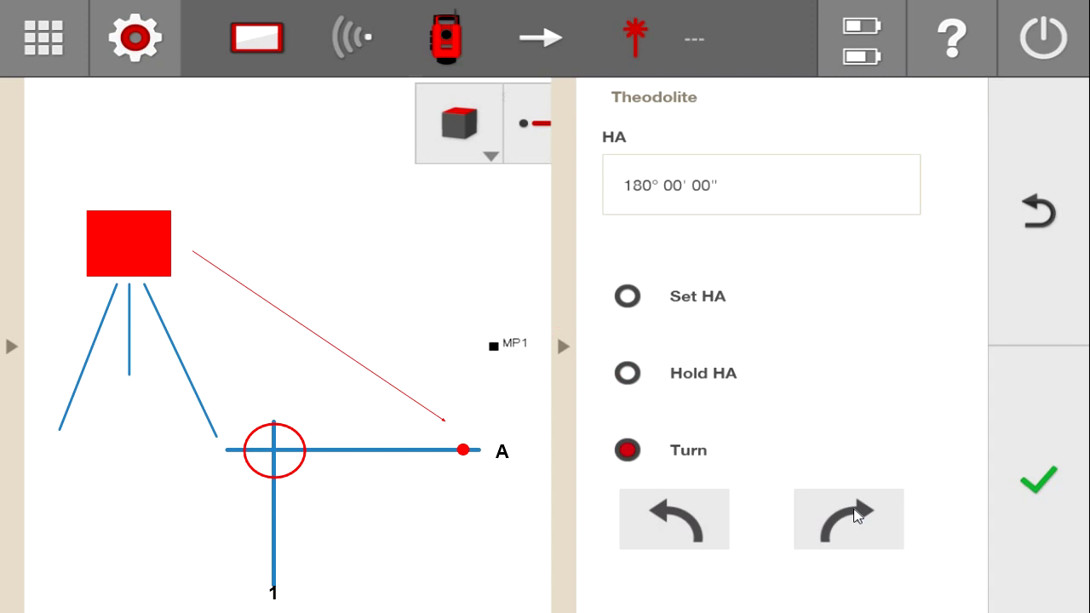
{"action": "left_click", "coordinate": [855, 513]}
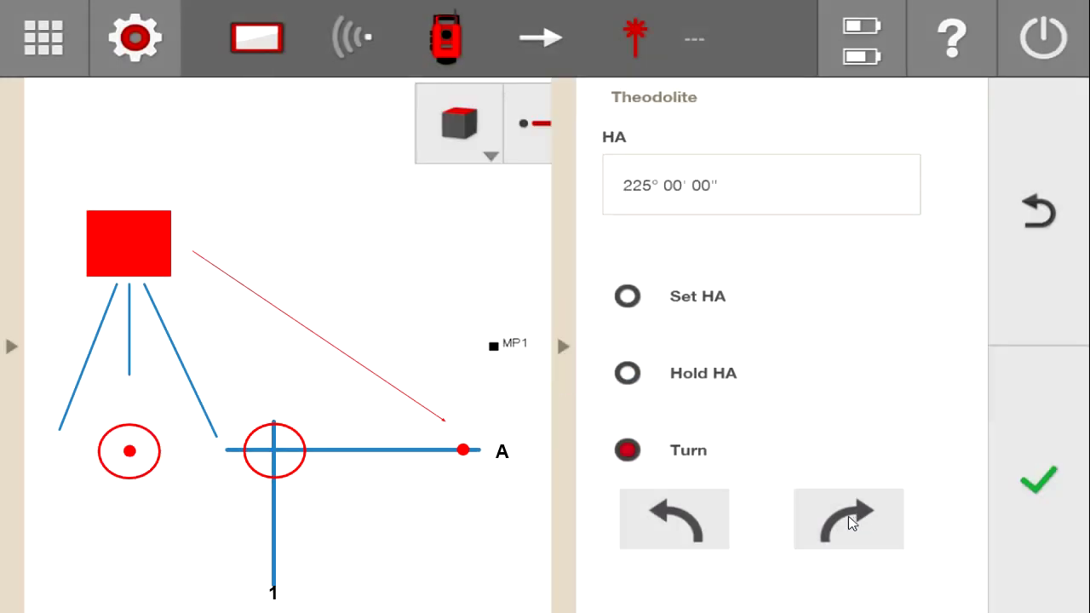
{"action": "left_click", "coordinate": [852, 521]}
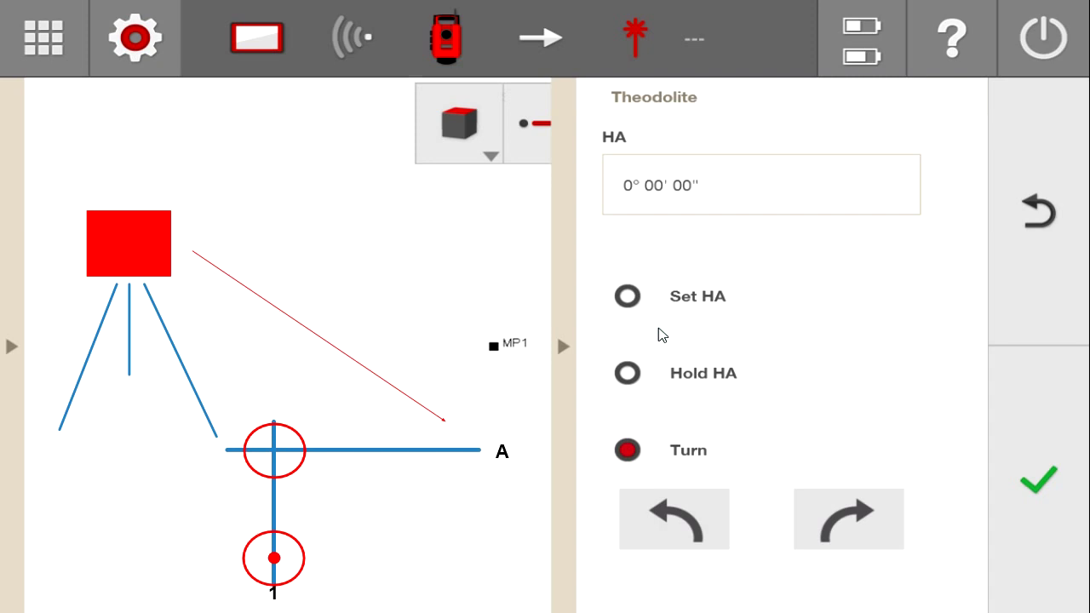
- Hold HA, sight the new target, release it and accept the new orientation
{"action": "left_click", "coordinate": [628, 375]}
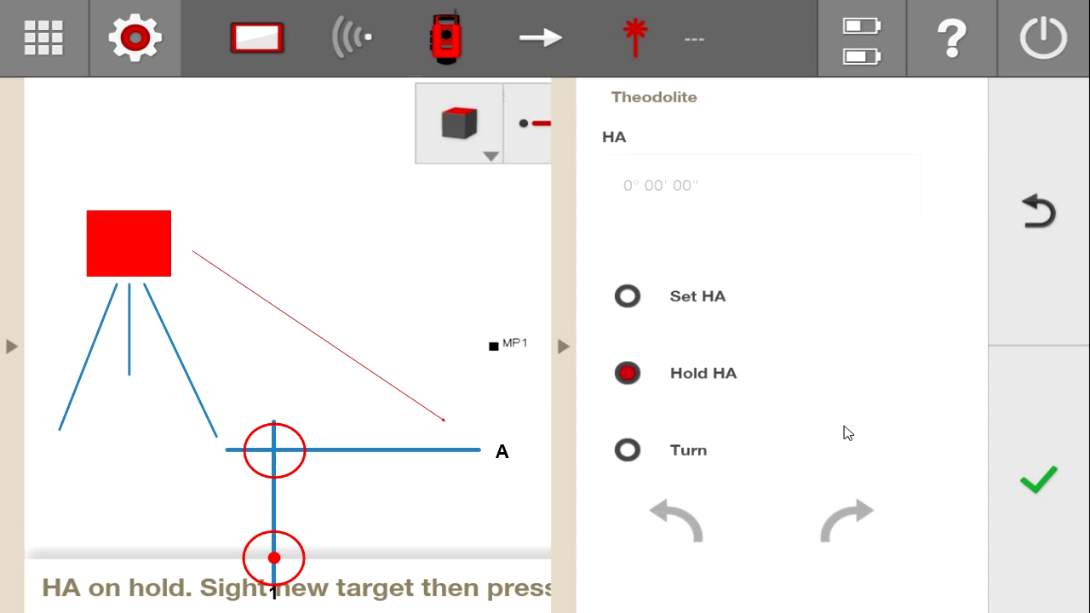
{"action": "left_click", "coordinate": [1059, 486]}
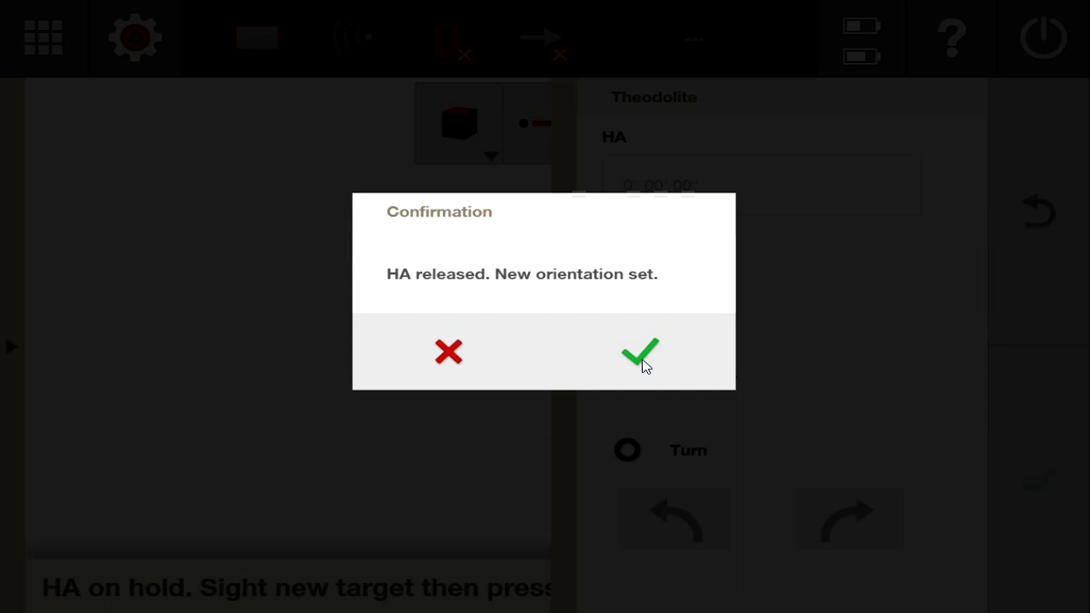
{"action": "left_click", "coordinate": [642, 361]}
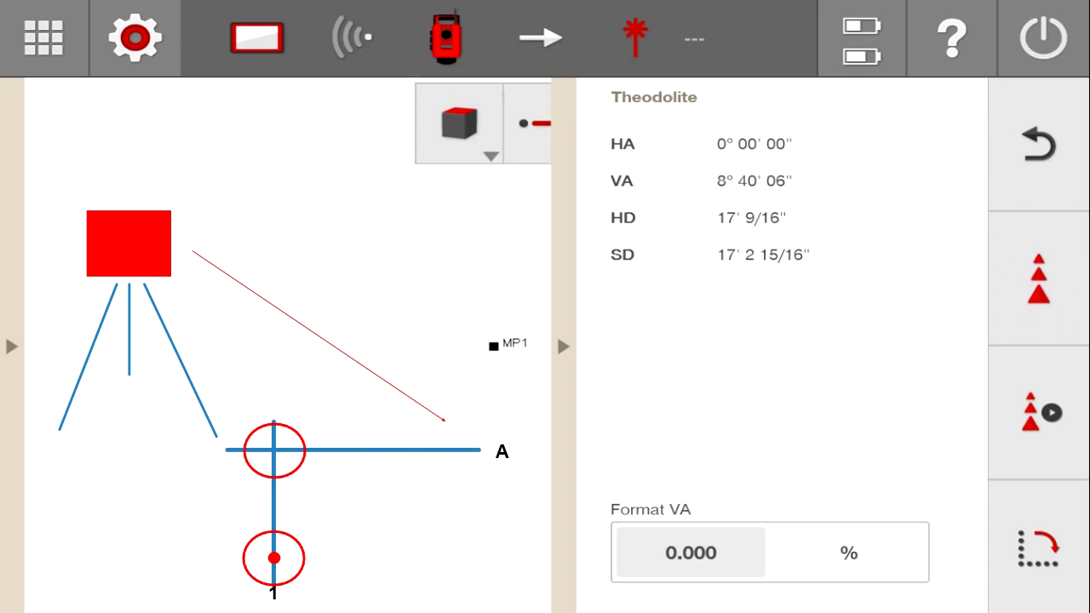
- Leave the HA setup and start continuous measurement so the readings update live
{"action": "left_click", "coordinate": [1048, 566]}
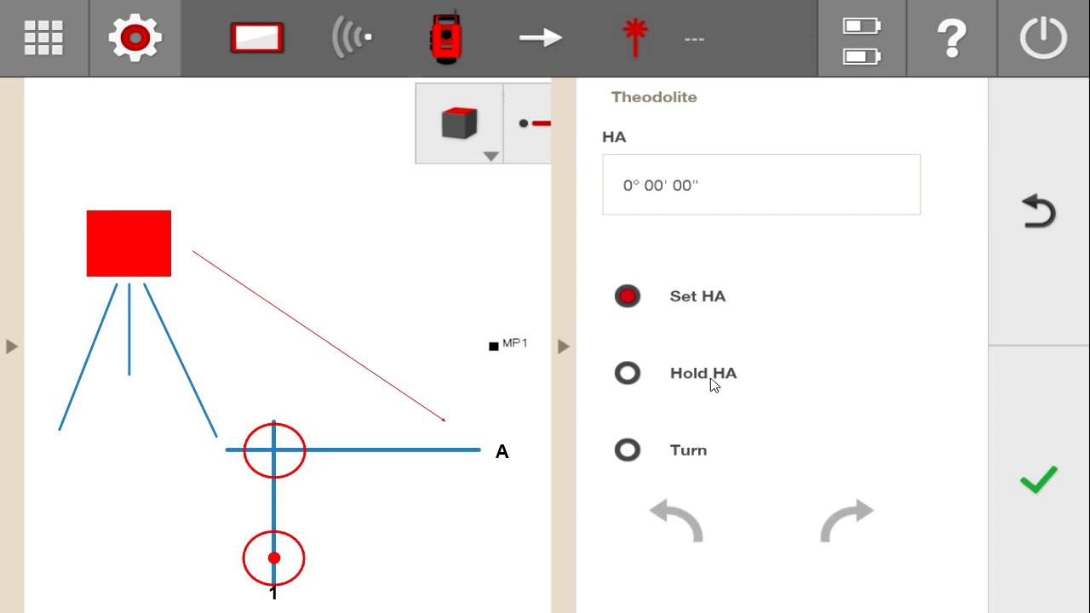
{"action": "left_click", "coordinate": [1023, 216]}
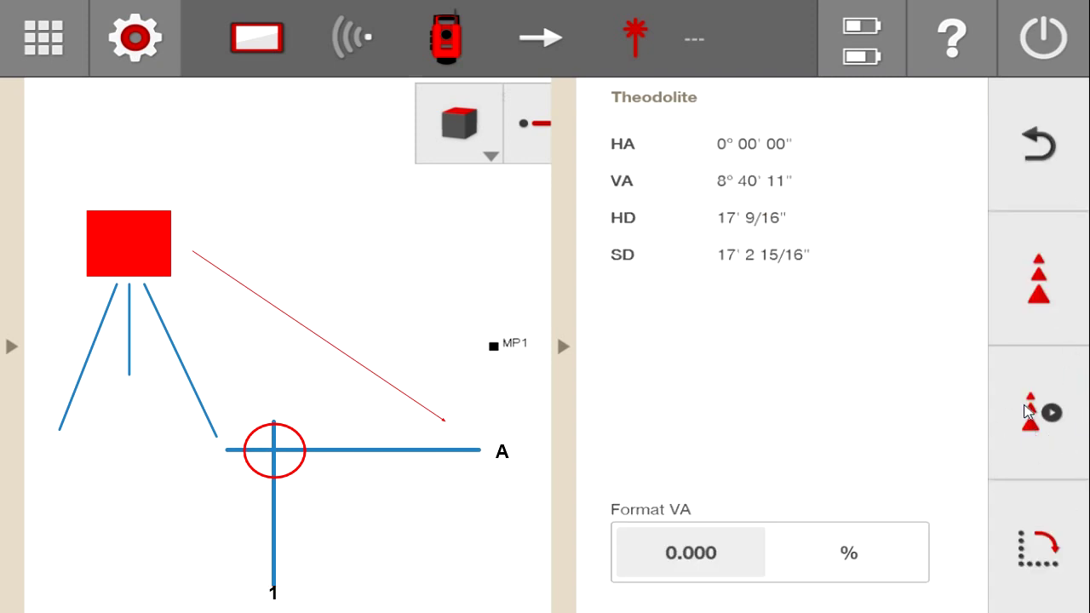
{"action": "left_click", "coordinate": [1025, 412]}
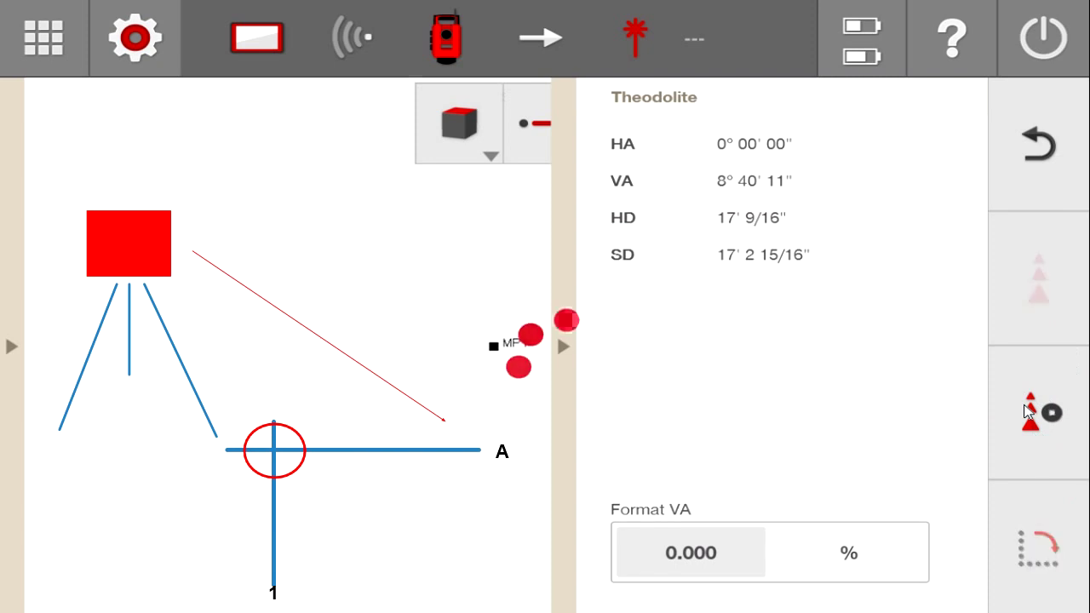